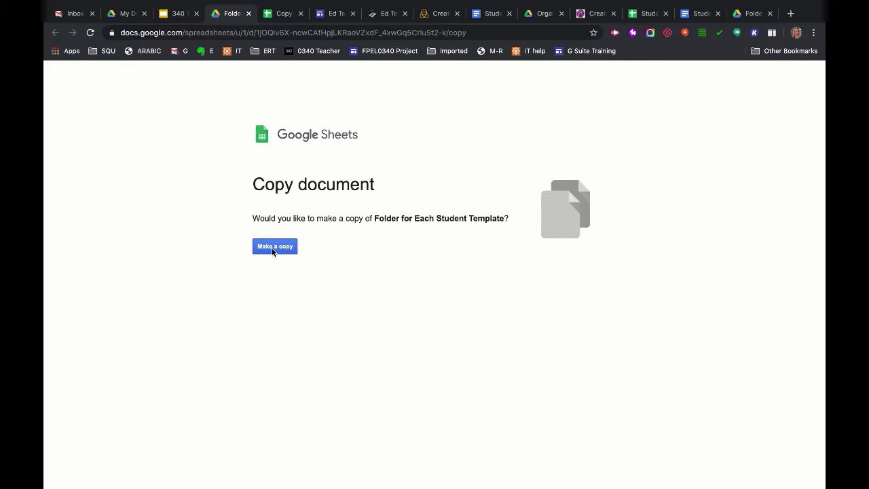
Make a copy of the template and paste names Student A–D from the student work spreadsheet into A3
click(273, 249)
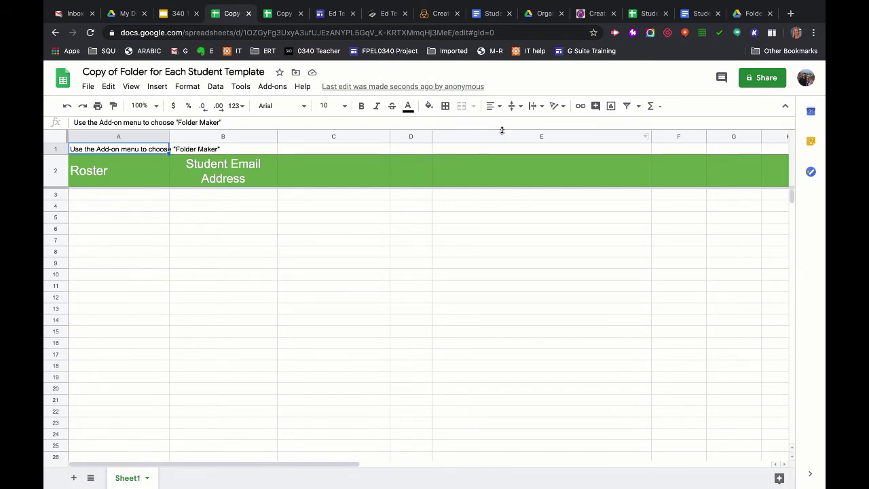
click(642, 17)
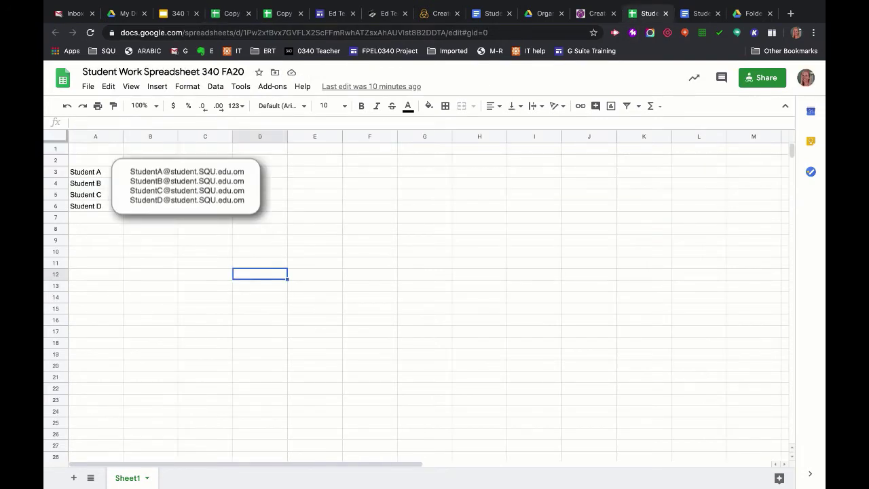
drag(101, 172, 112, 209)
key(ctrl+c)
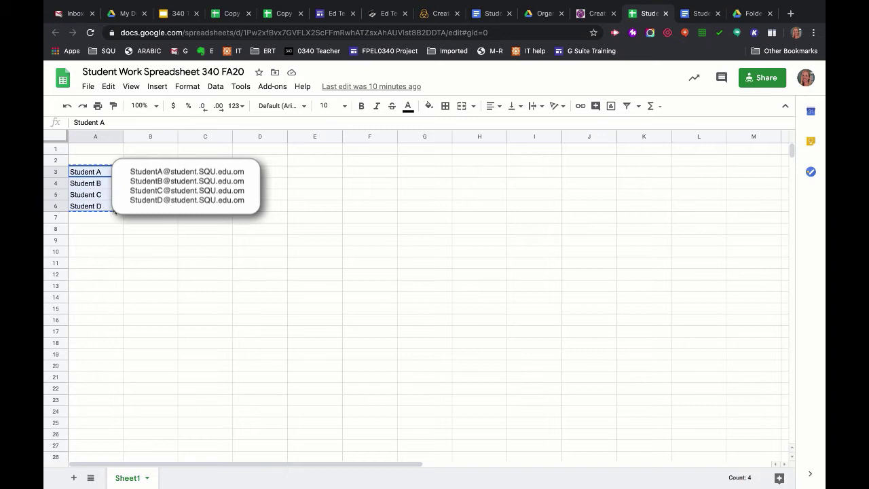
click(231, 14)
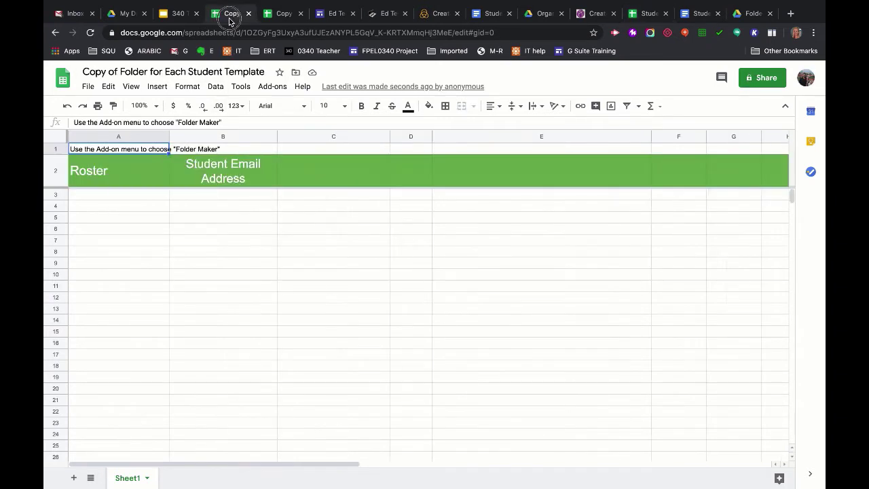
click(125, 199)
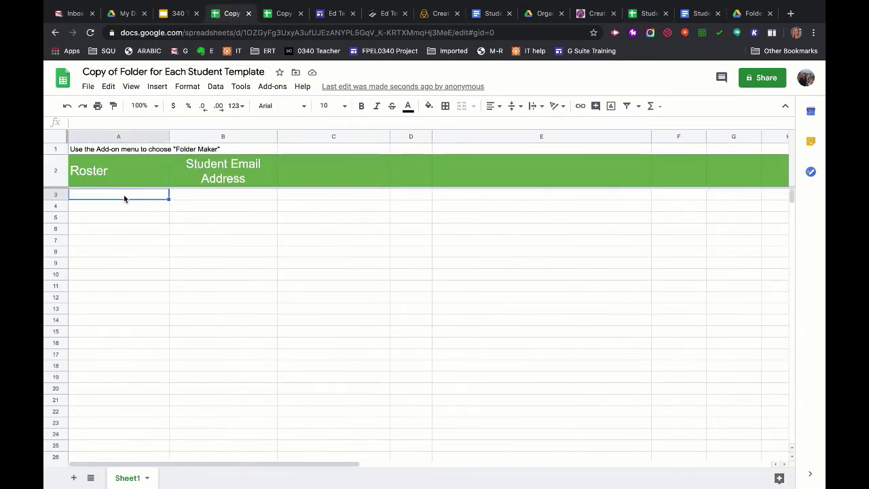
key(ctrl+v)
Copy the four student email addresses from the student work spreadsheet into B3 of the copy
click(645, 13)
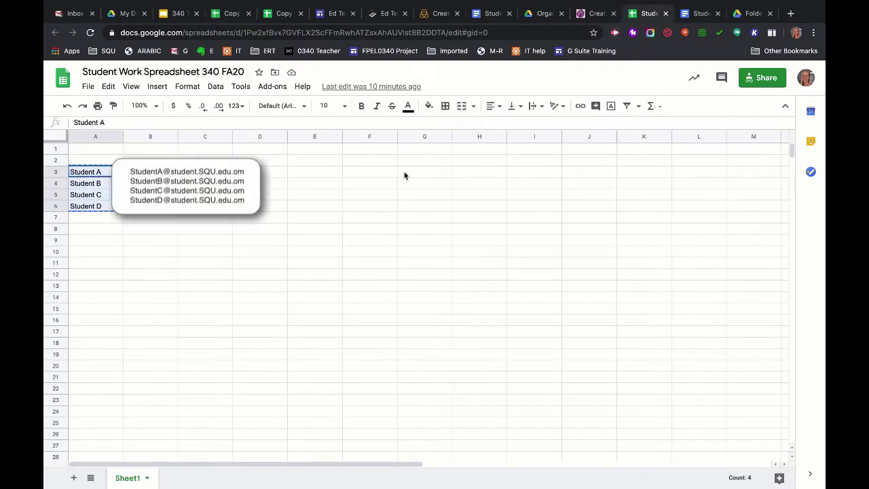
click(158, 211)
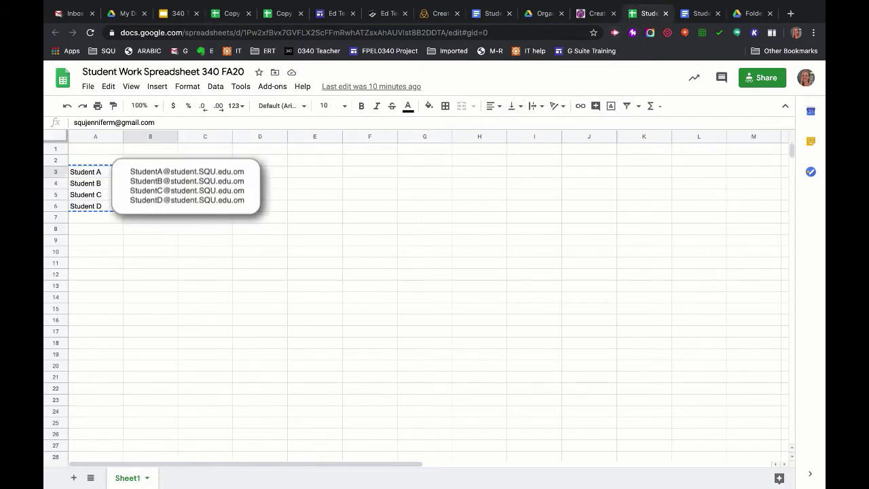
drag(150, 176, 151, 211)
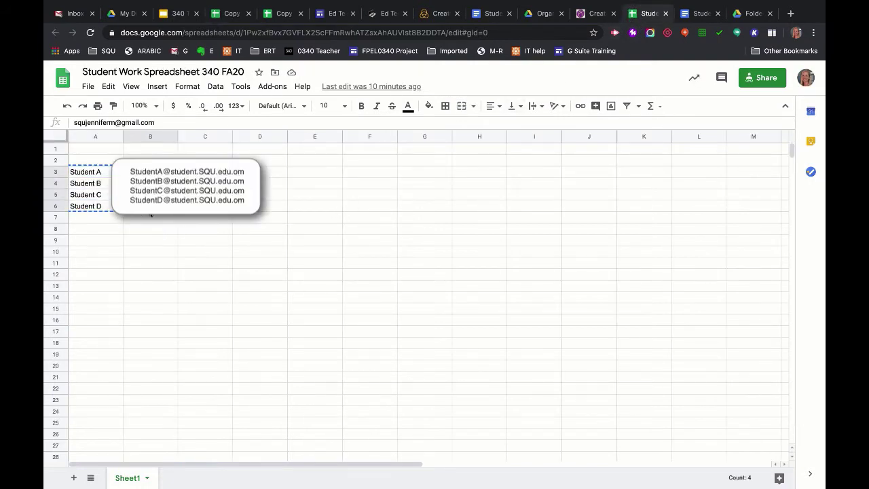
click(232, 12)
click(188, 194)
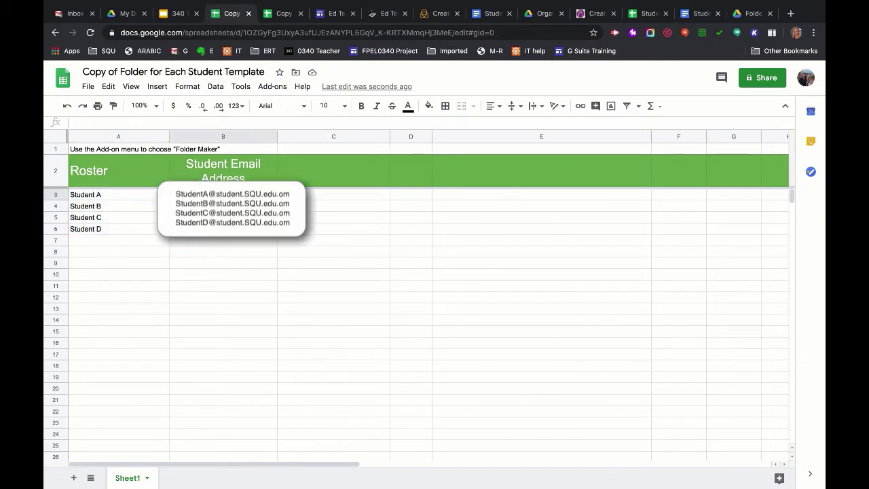
click(188, 257)
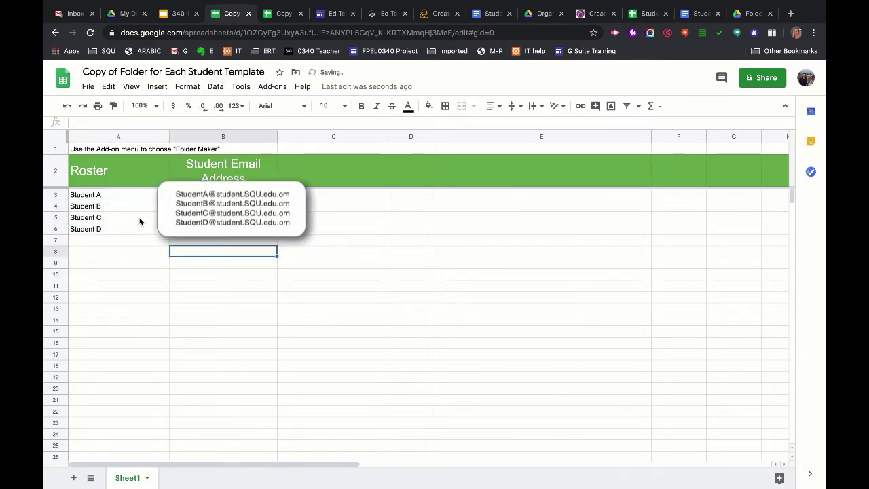
Start Folder Maker from the Add-ons menu, reaching Google's unverified-app warning
click(200, 277)
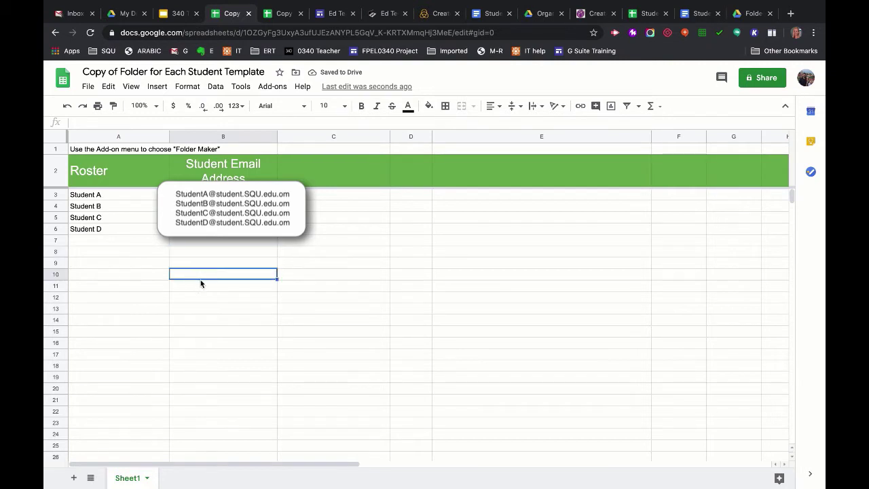
click(273, 88)
mouse_move(285, 138)
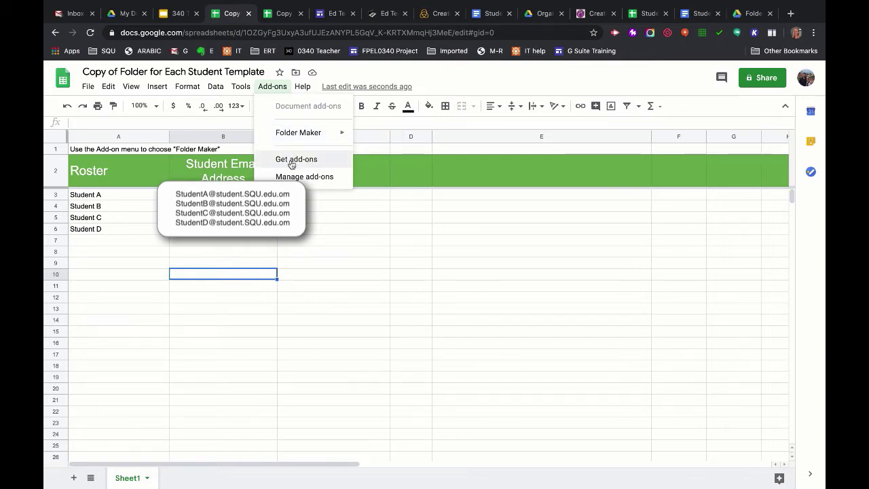
mouse_move(314, 140)
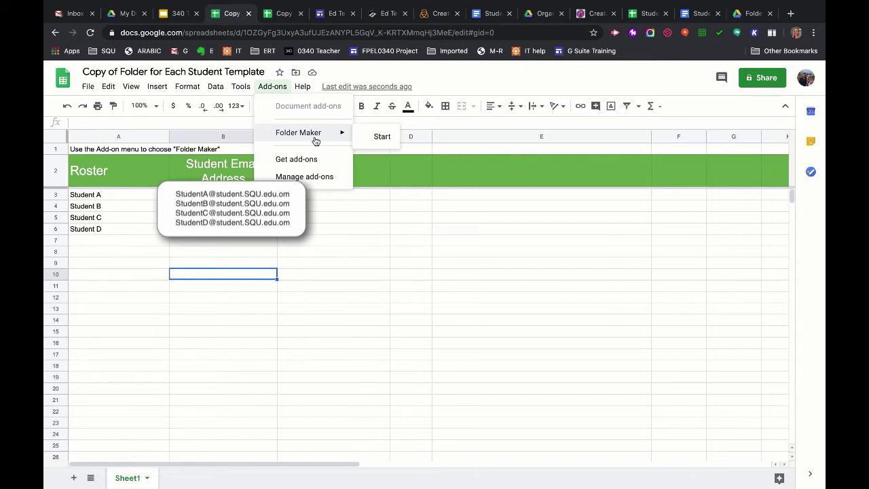
click(377, 135)
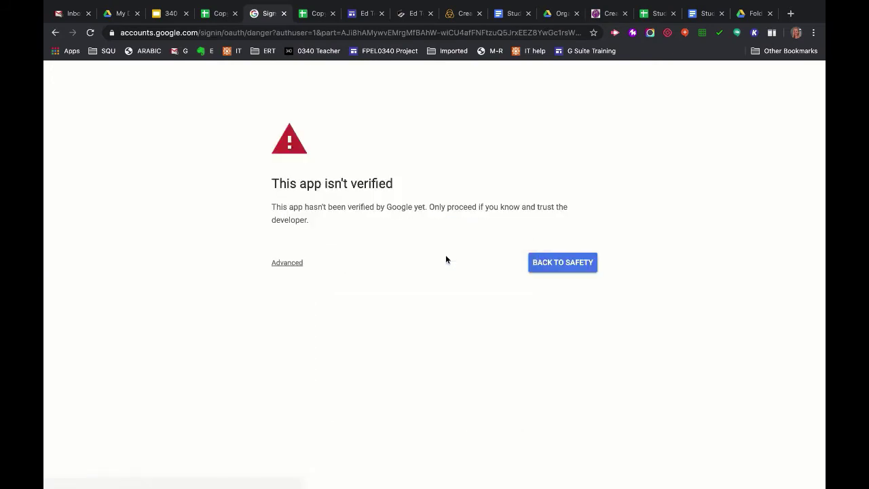
Proceed past the warning via Advanced and allow Folder Maker's requested permissions
click(287, 264)
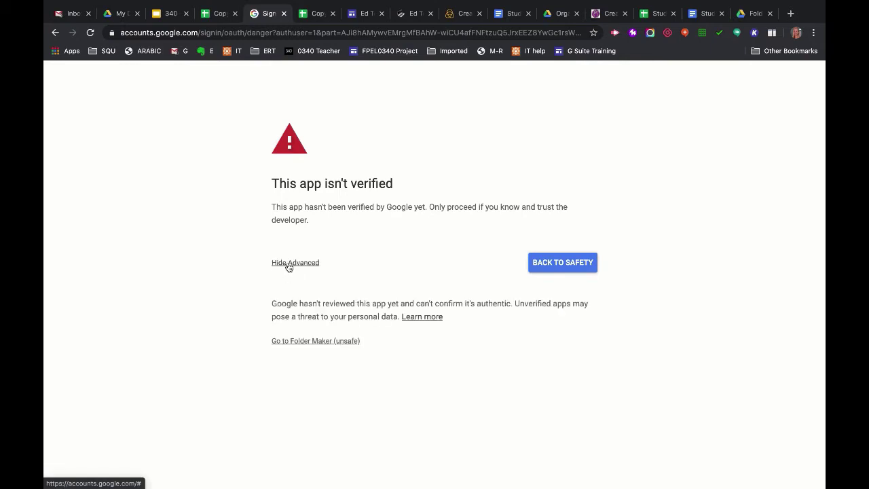
click(302, 341)
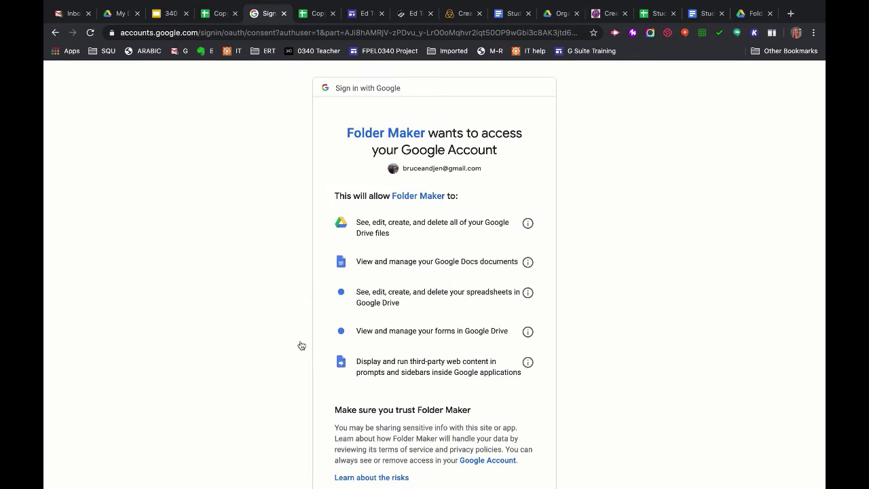
scroll(668, 340, down, 3)
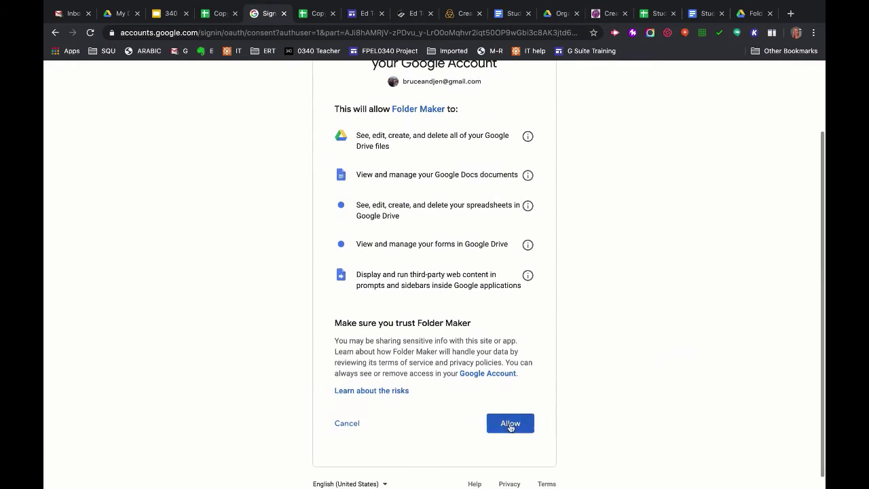
click(510, 424)
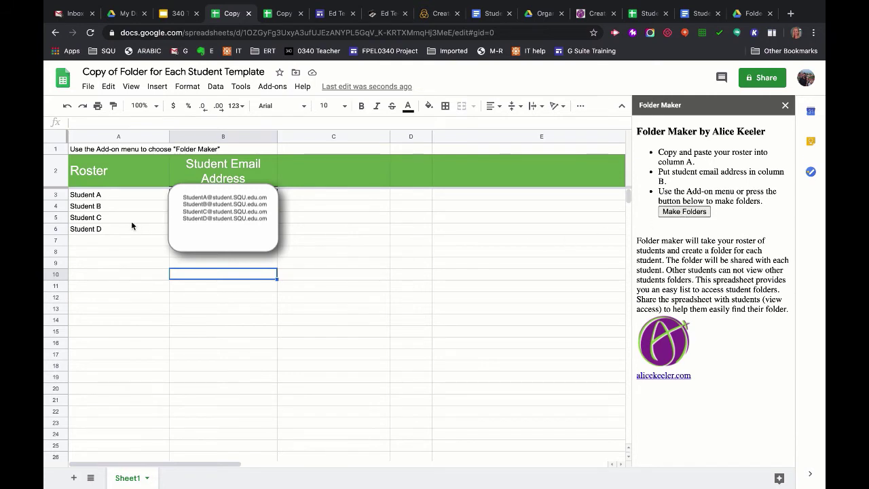
Make folders with teacher folder 'Study Skills Project 340 FA20' and student folder name 'Project FA20'
click(685, 211)
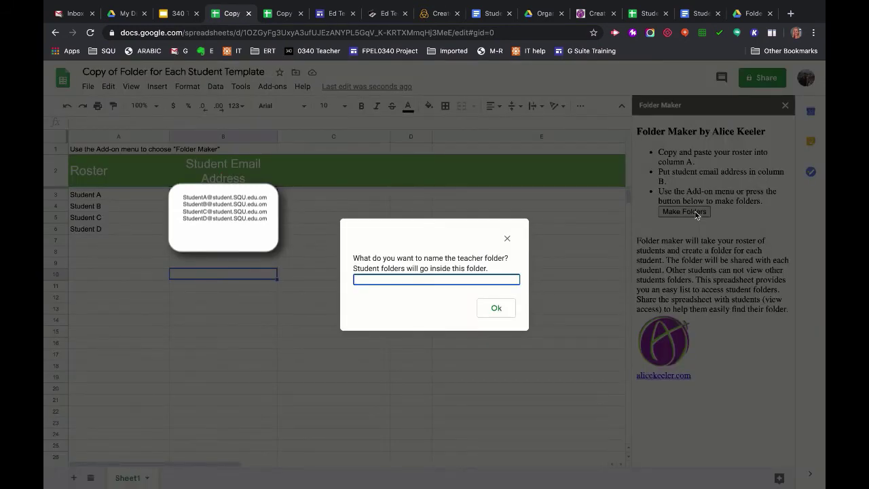
text(Study Skills Project 340 FA)
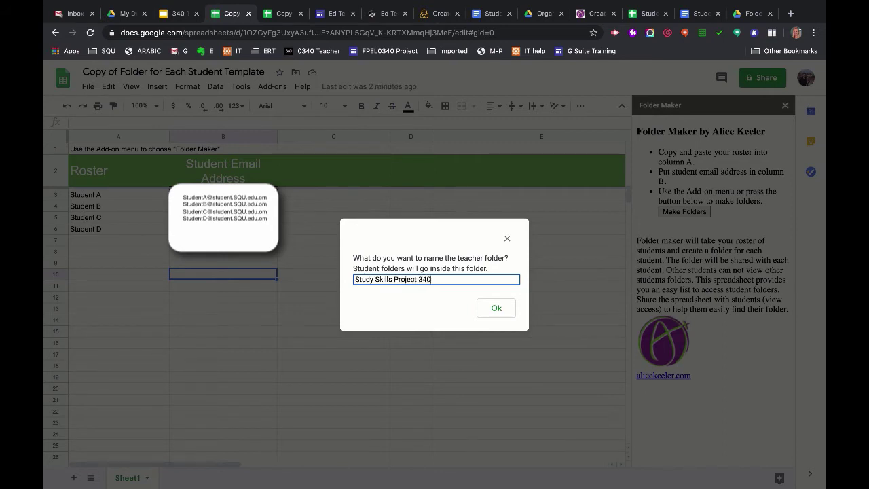
text(20)
click(495, 309)
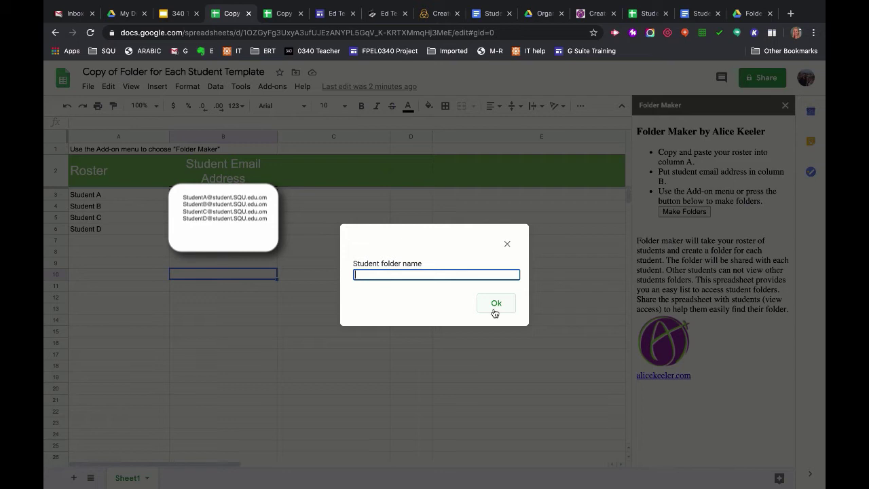
text(Project FA20)
click(498, 305)
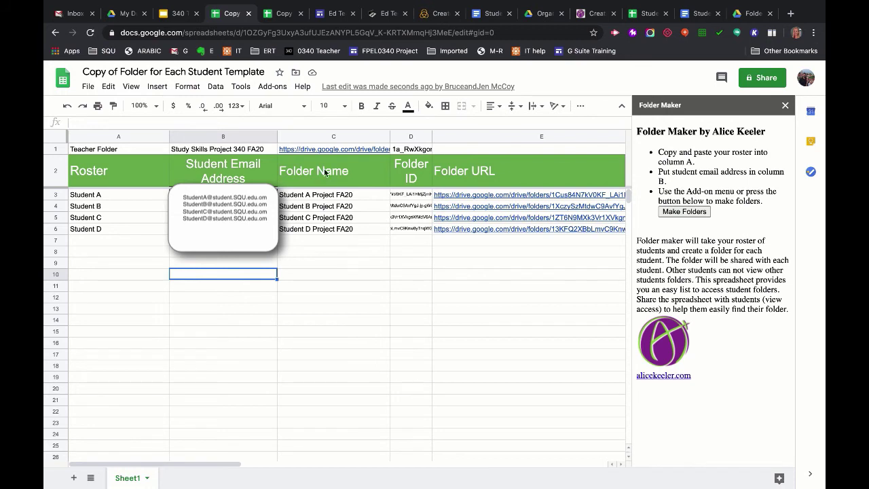
mouse_move(308, 156)
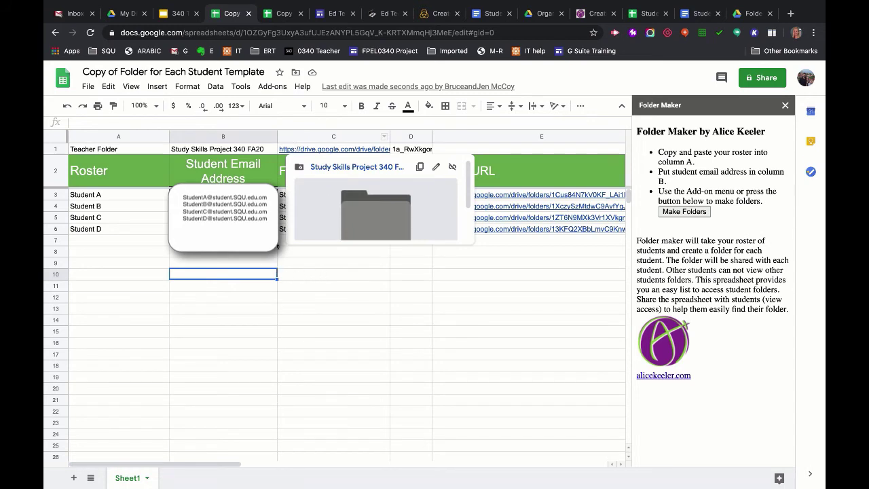
click(378, 319)
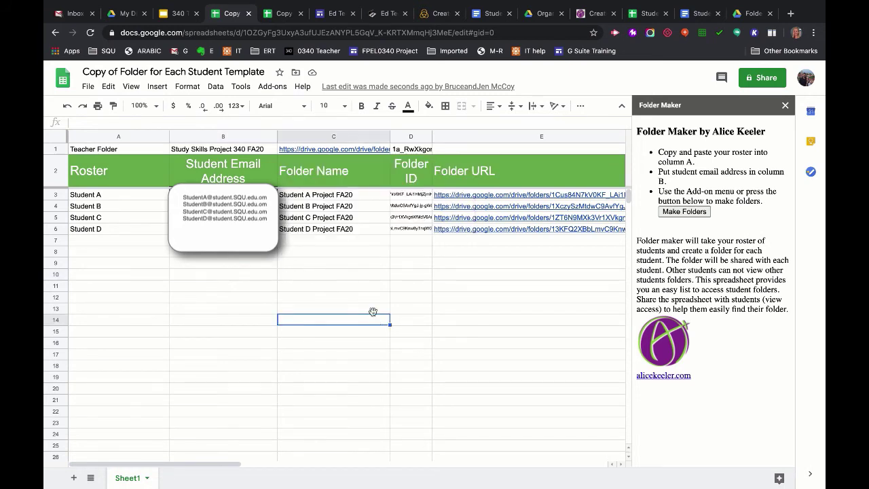
Follow the C1 link to the Study Skills Project 340 FA20 folder in Drive
click(354, 151)
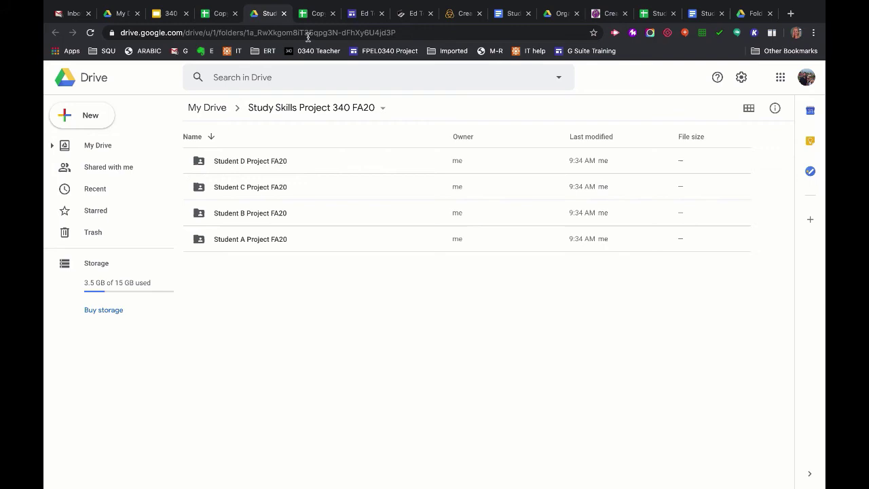
Back in the spreadsheet, close the Folder Maker sidebar and dismiss the link preview
click(217, 15)
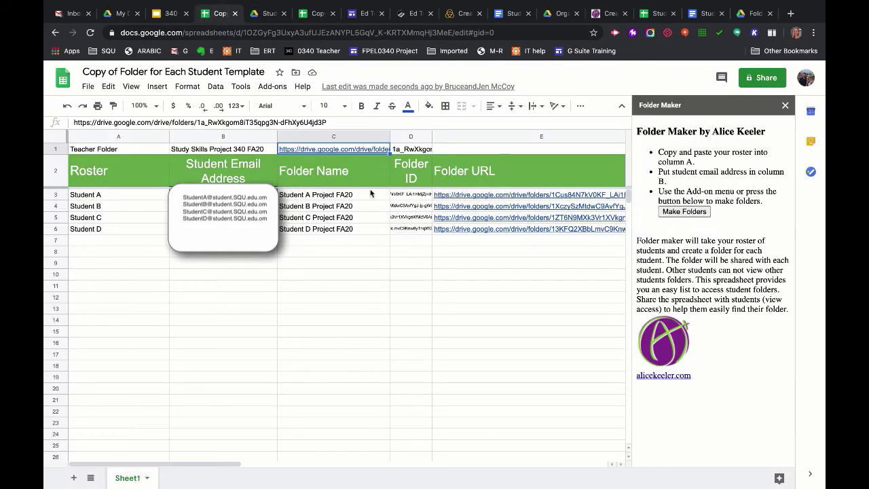
mouse_move(482, 226)
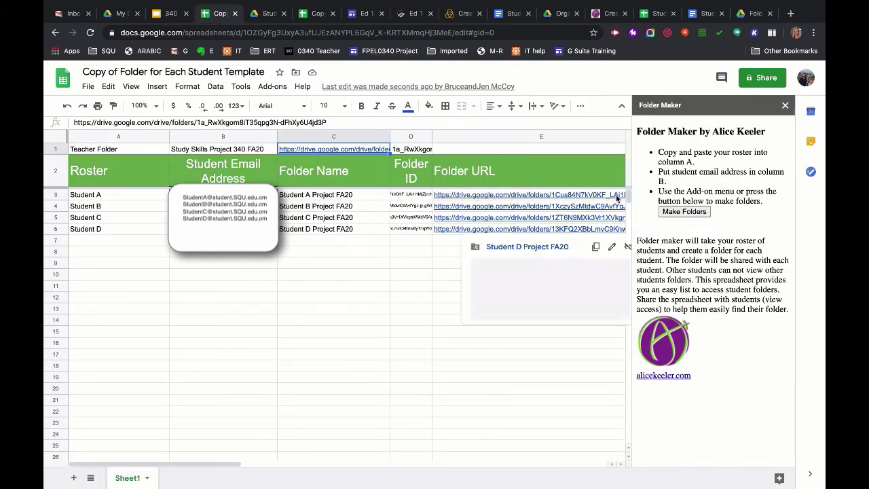
click(785, 104)
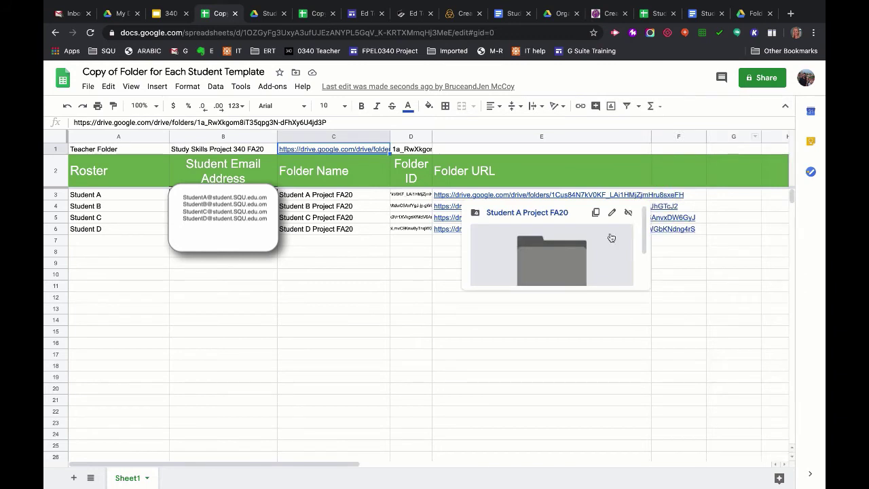
click(516, 320)
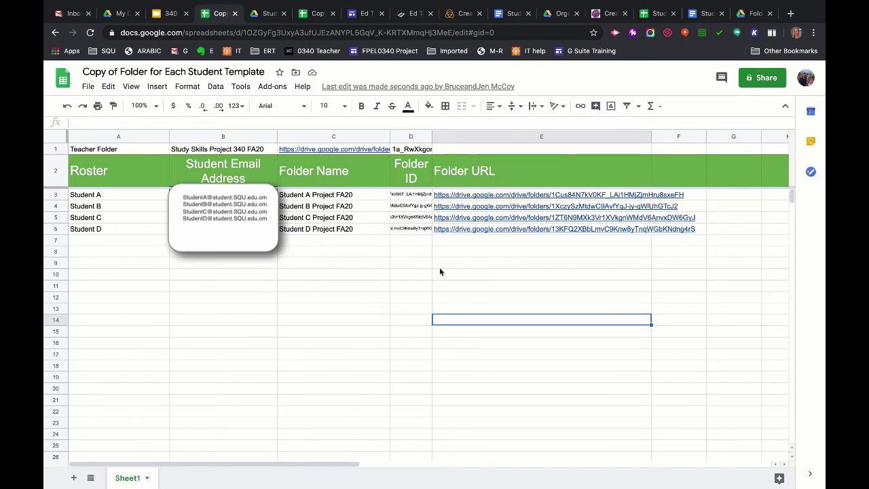
click(418, 335)
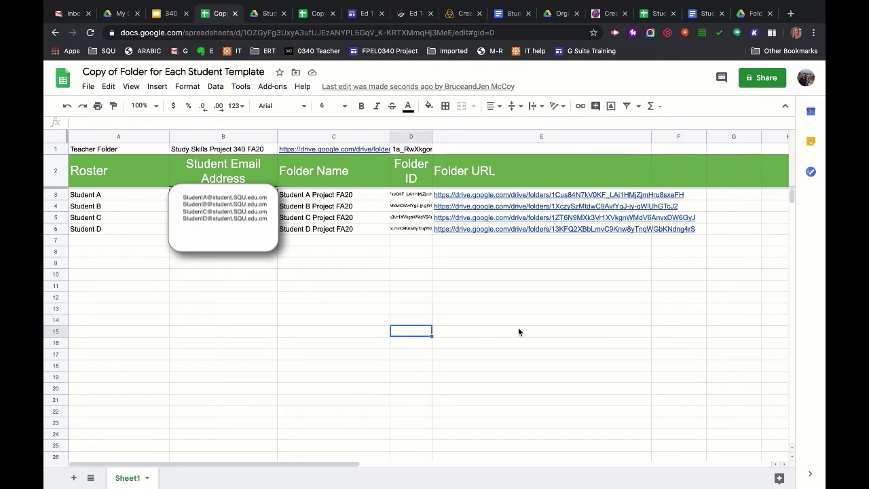
Share the spreadsheet so anyone with the link can view it as Viewer
click(766, 79)
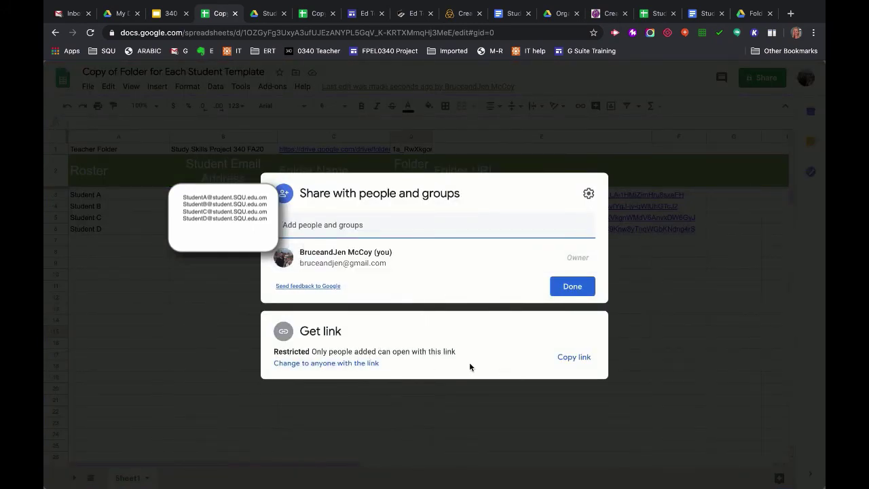
click(363, 363)
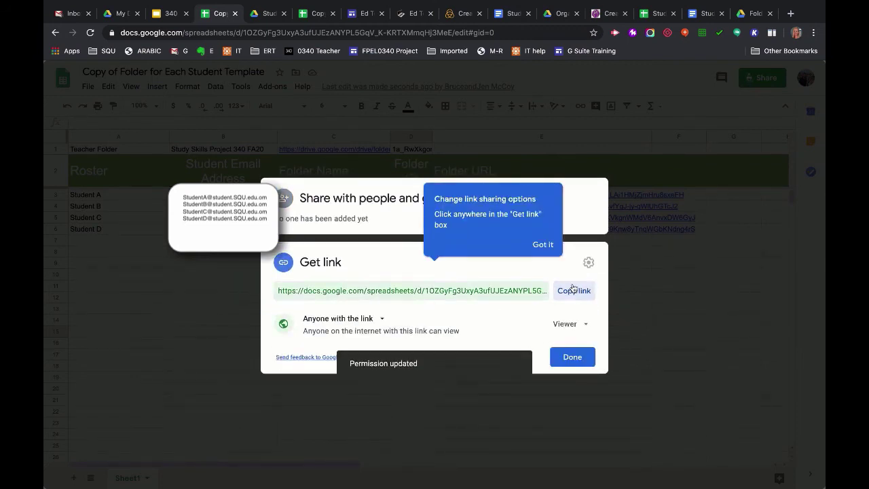
click(381, 319)
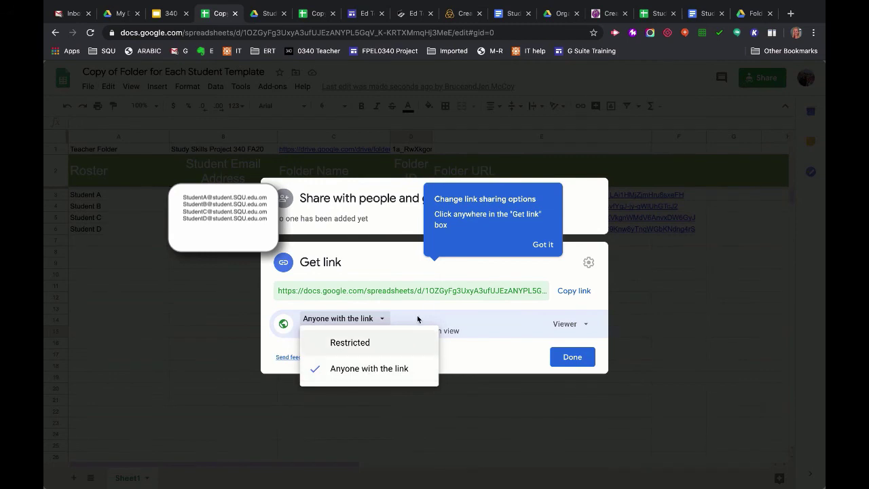
click(441, 329)
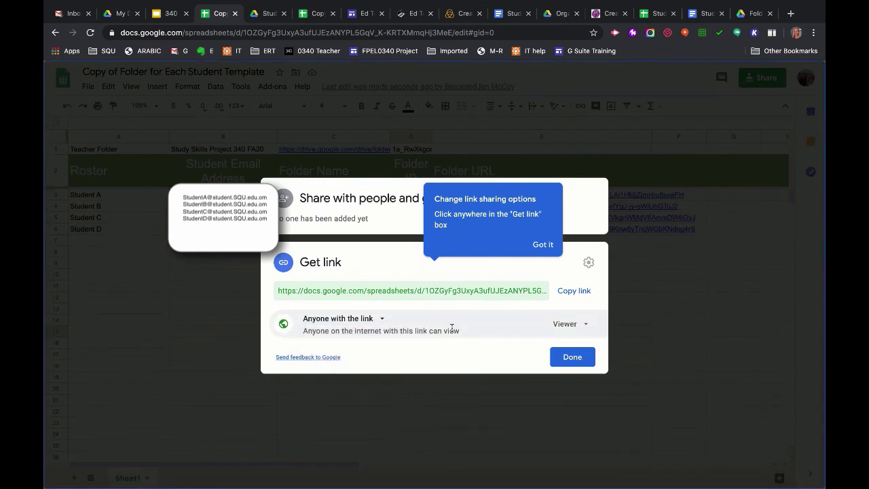
click(570, 357)
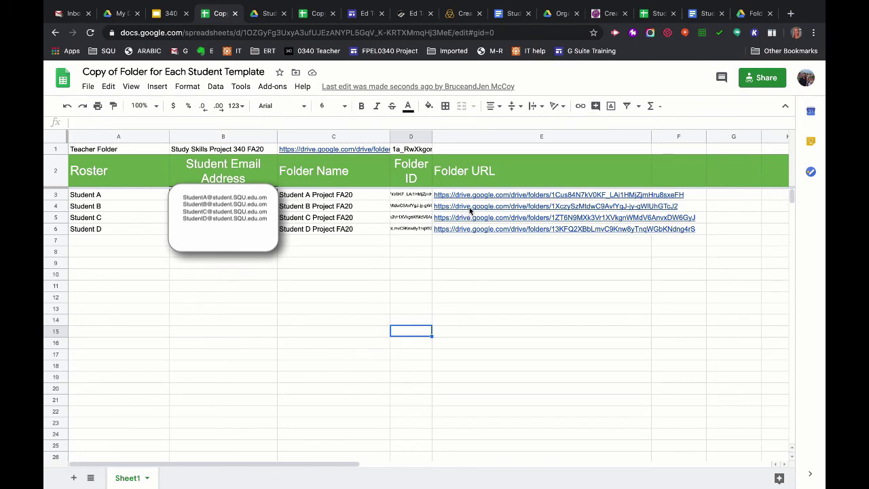
Inspect Student B's empty Project FA20 folder, then return to Study Skills Project 340 FA20
mouse_move(468, 210)
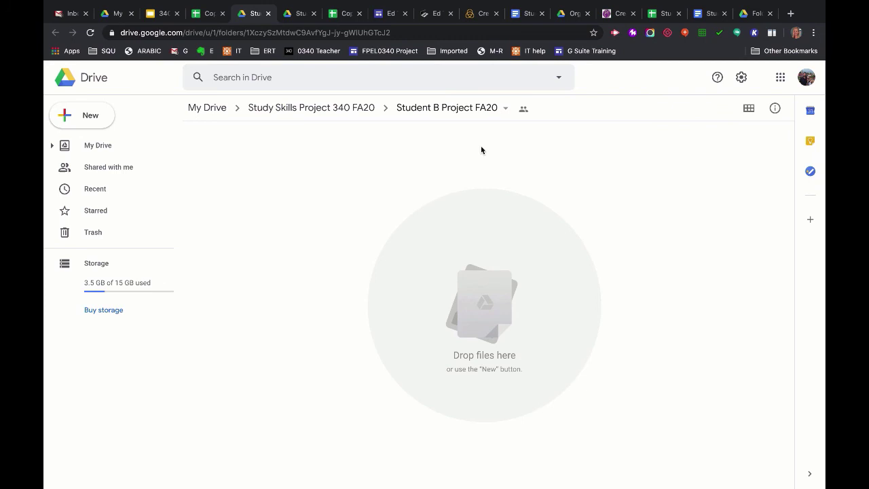
click(504, 110)
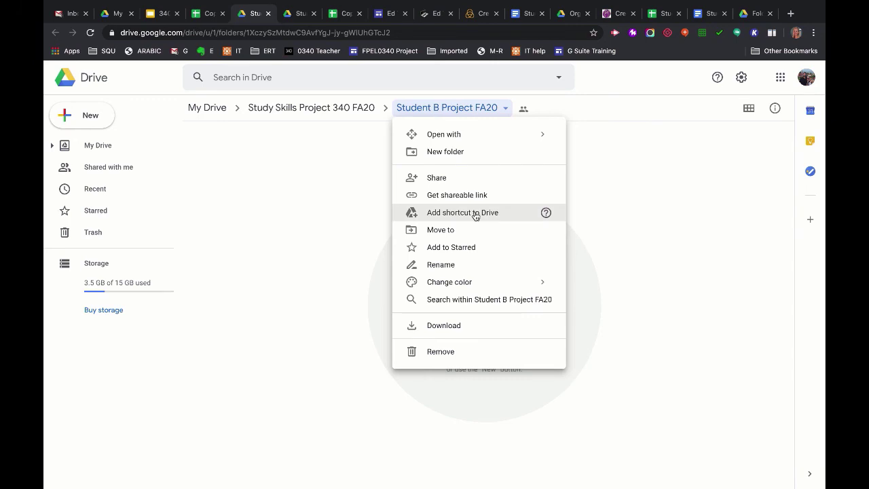
click(614, 245)
click(274, 110)
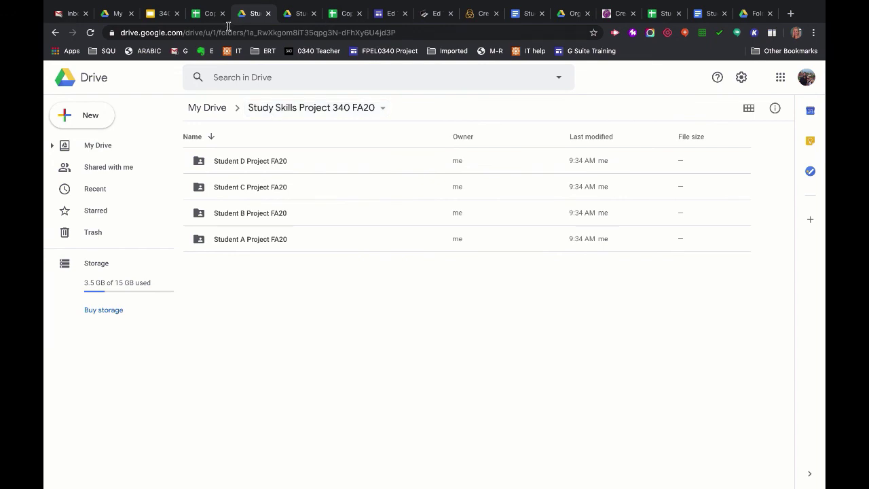
Open the teacher folder from C1, view its breadcrumb actions menu, then return to the roster
click(211, 15)
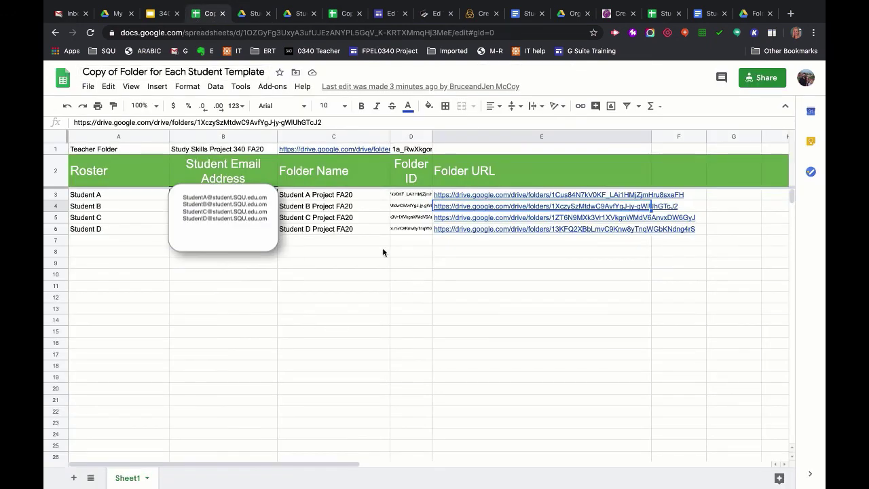
mouse_move(345, 152)
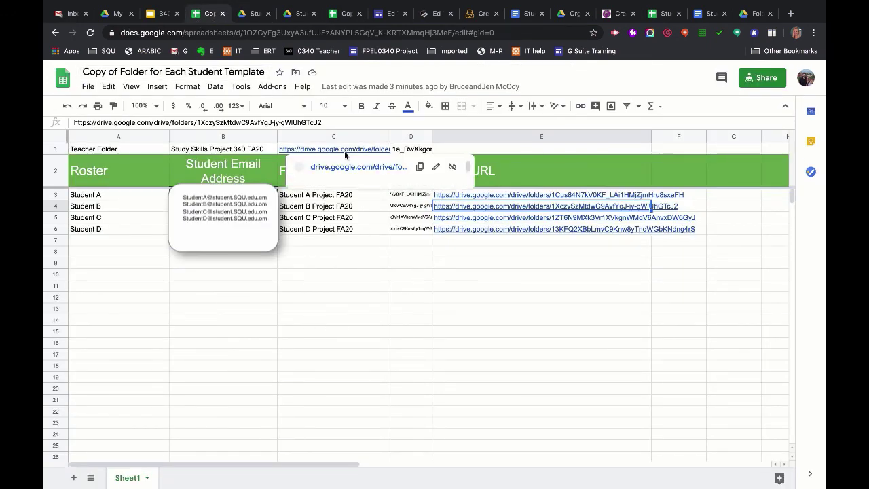
click(252, 15)
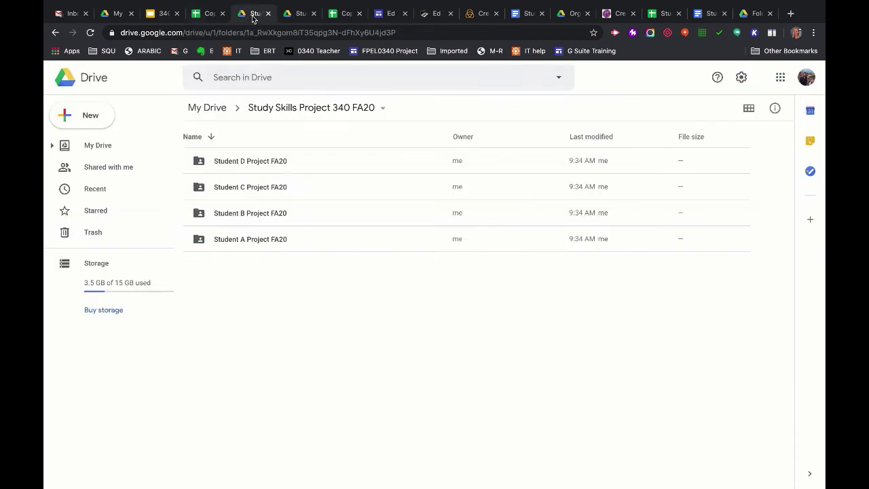
click(383, 109)
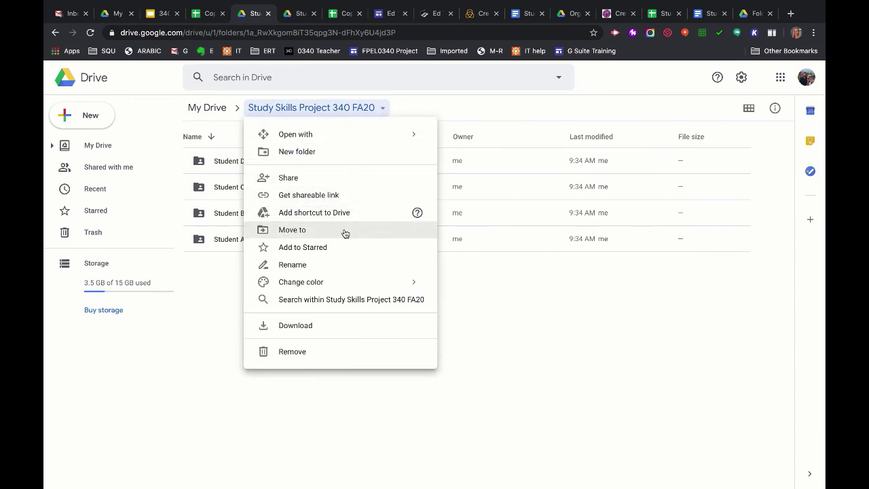
click(494, 316)
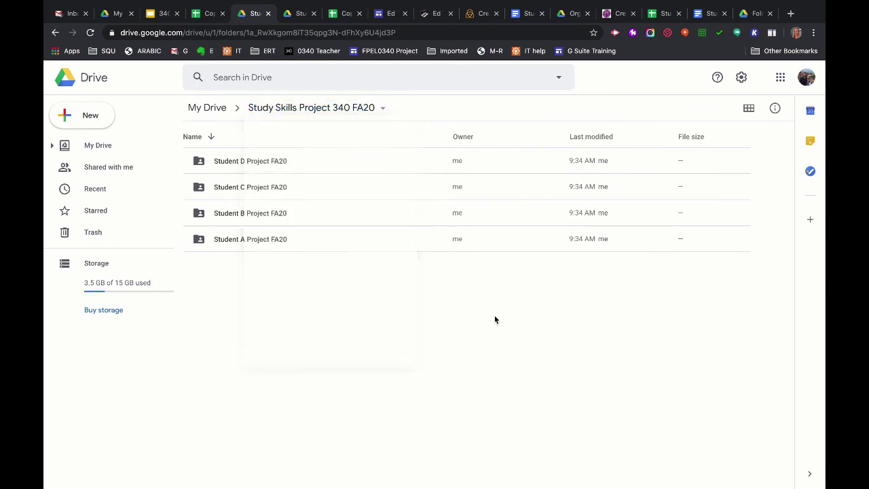
click(200, 17)
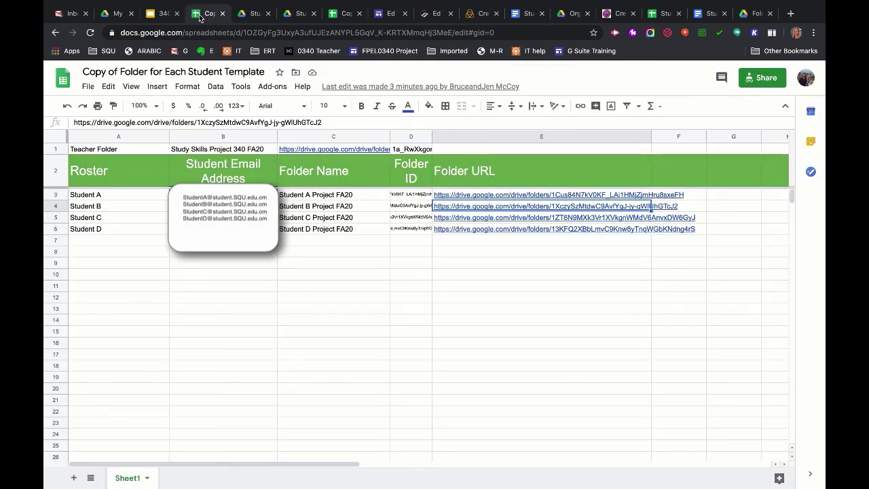